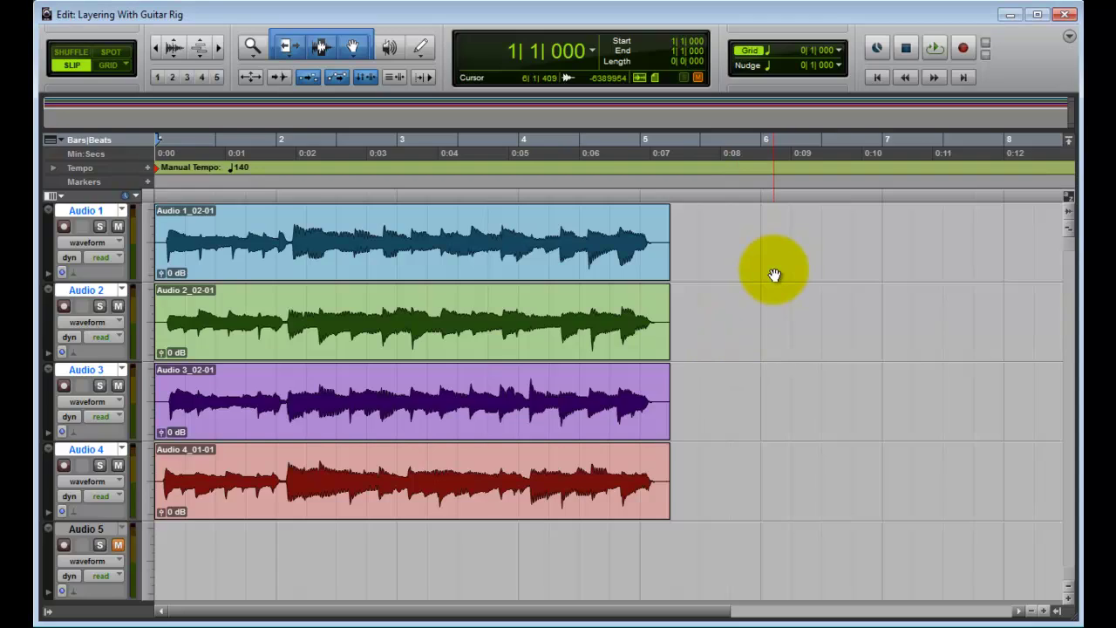
# Glance at the mixer, then play back the four guitar takes in the timeline.
pyautogui.hotkey('ctrl', '=')
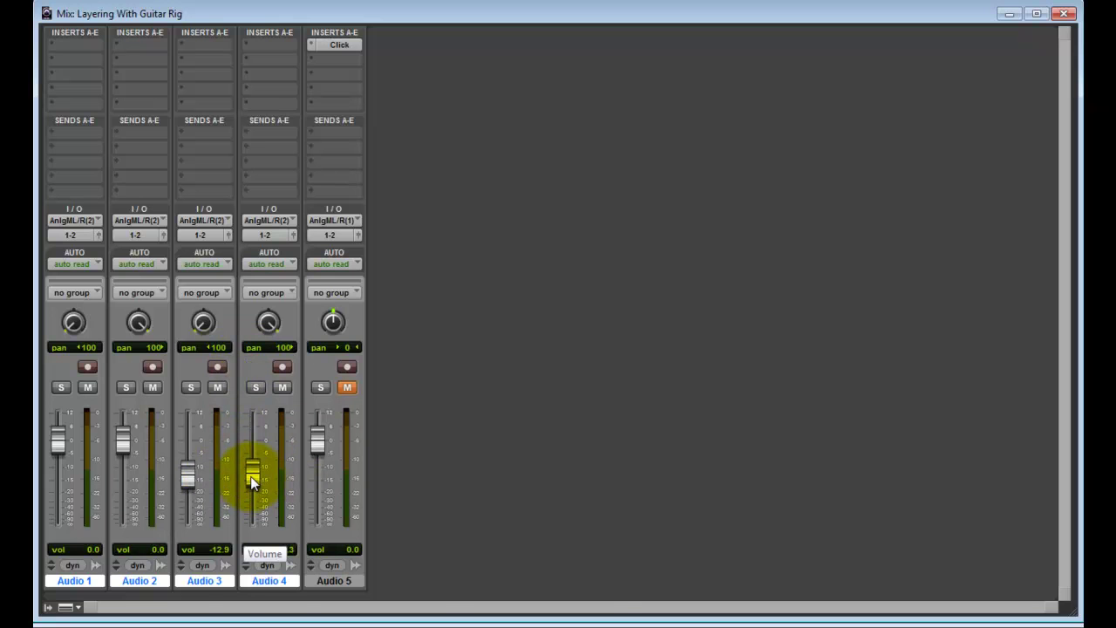
pyautogui.hotkey('ctrl', '=')
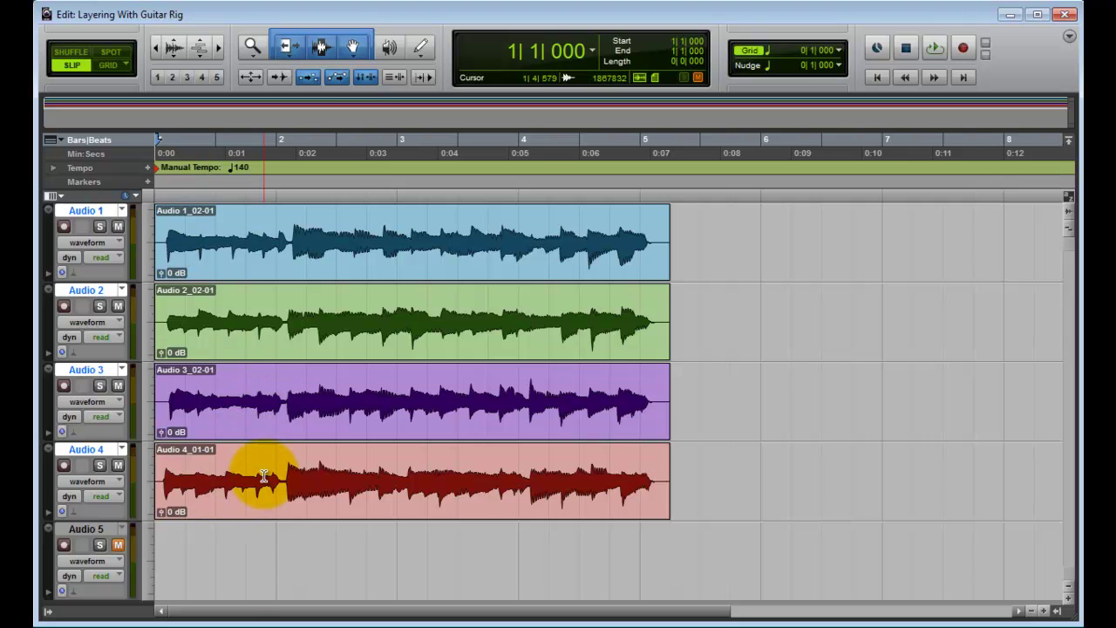
pyautogui.press('space')
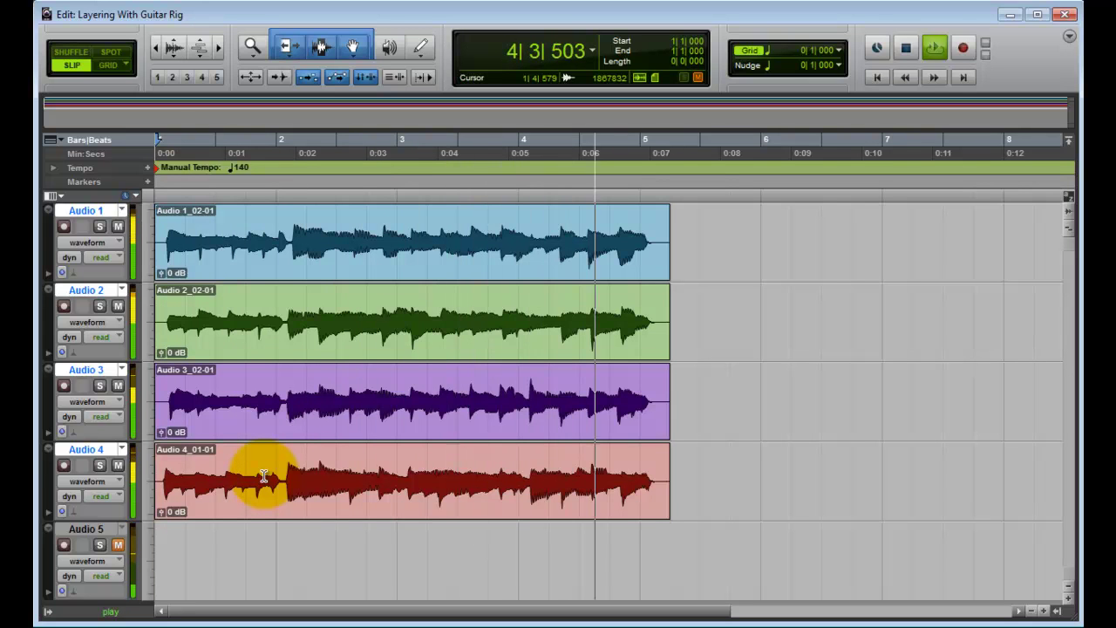
pyautogui.press('space')
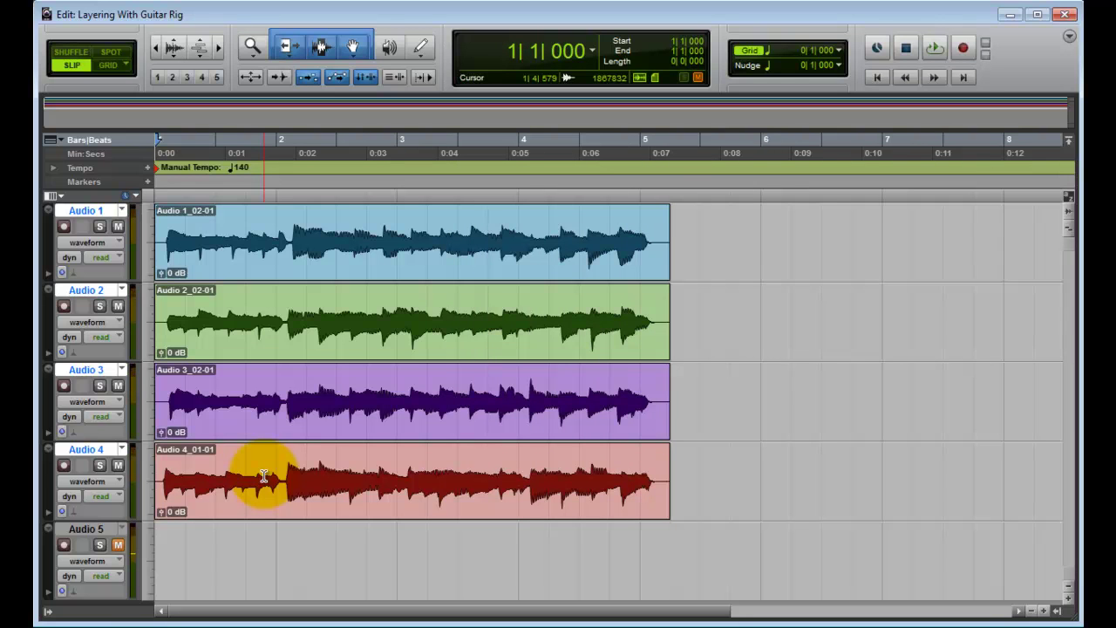
# Insert Guitar Rig 5 (mono) on Audio 1–4 from the Mix window.
pyautogui.hotkey('ctrl', '=')
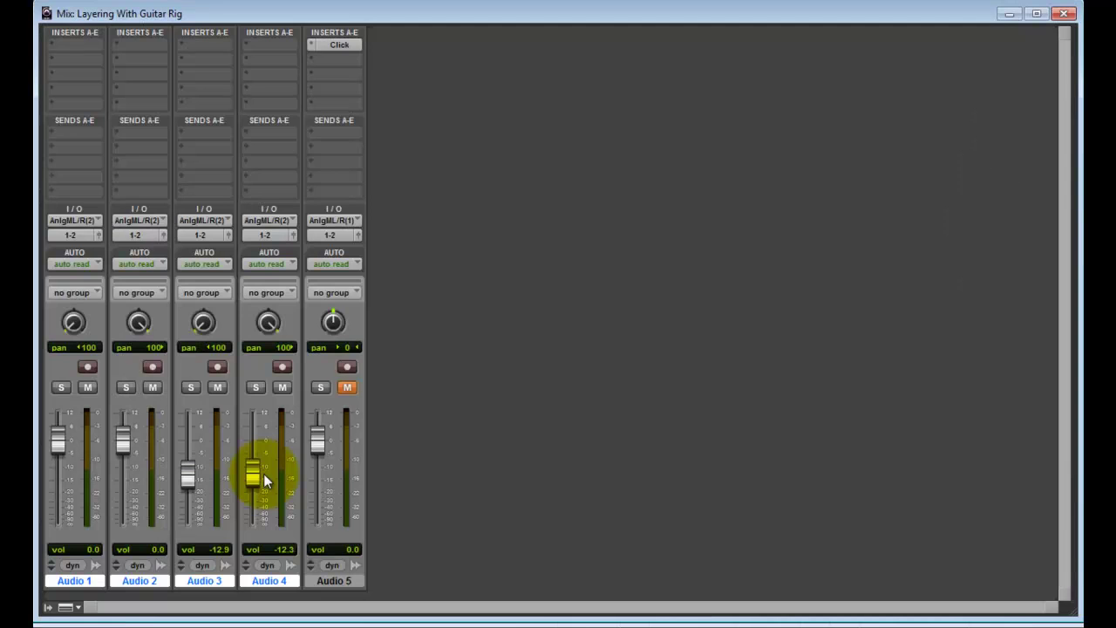
pyautogui.click(63, 43)
pyautogui.moveTo(146, 71)
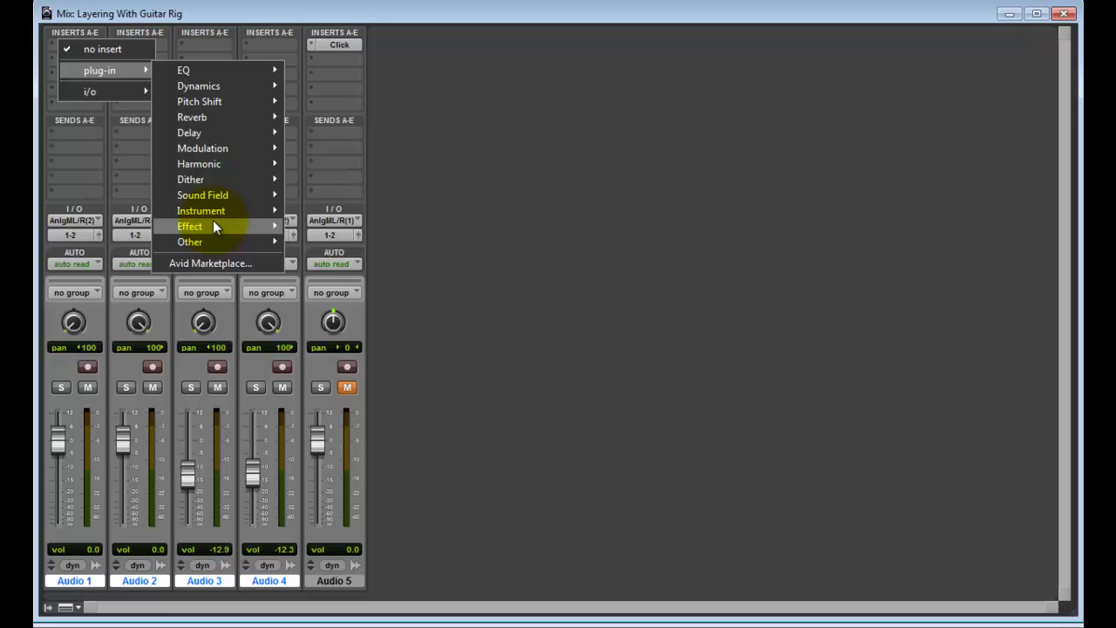
pyautogui.moveTo(213, 220)
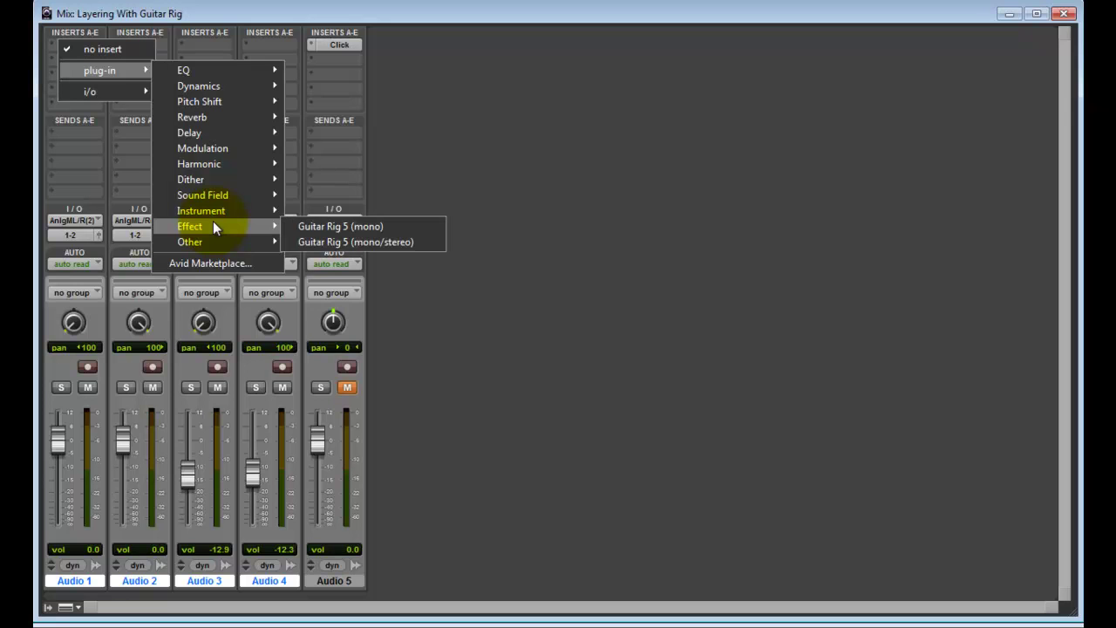
pyautogui.click(350, 225)
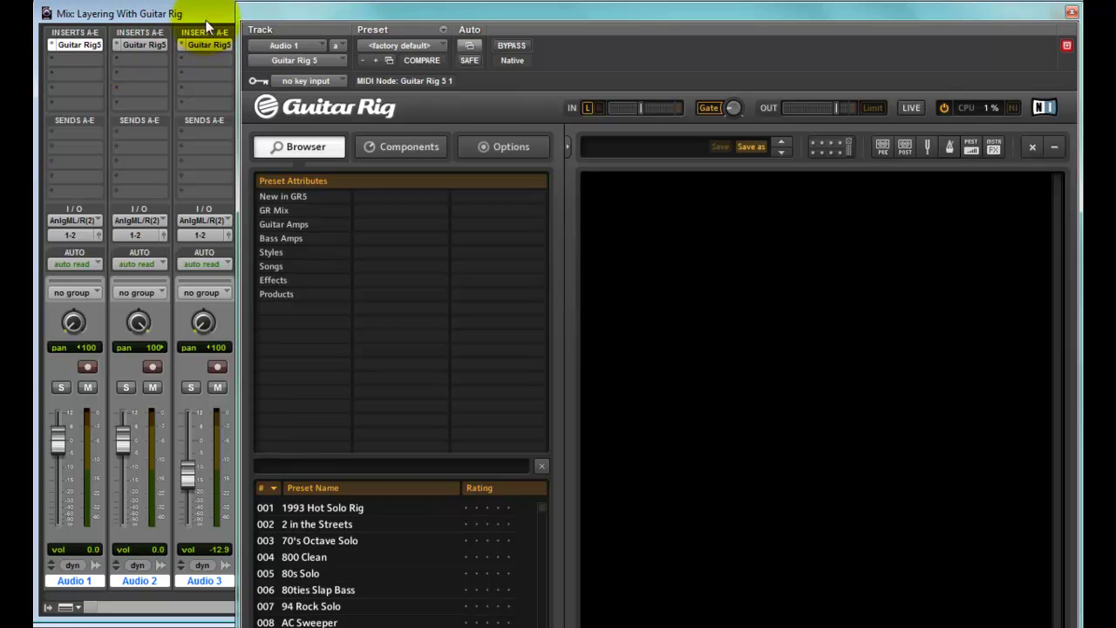
pyautogui.click(1072, 12)
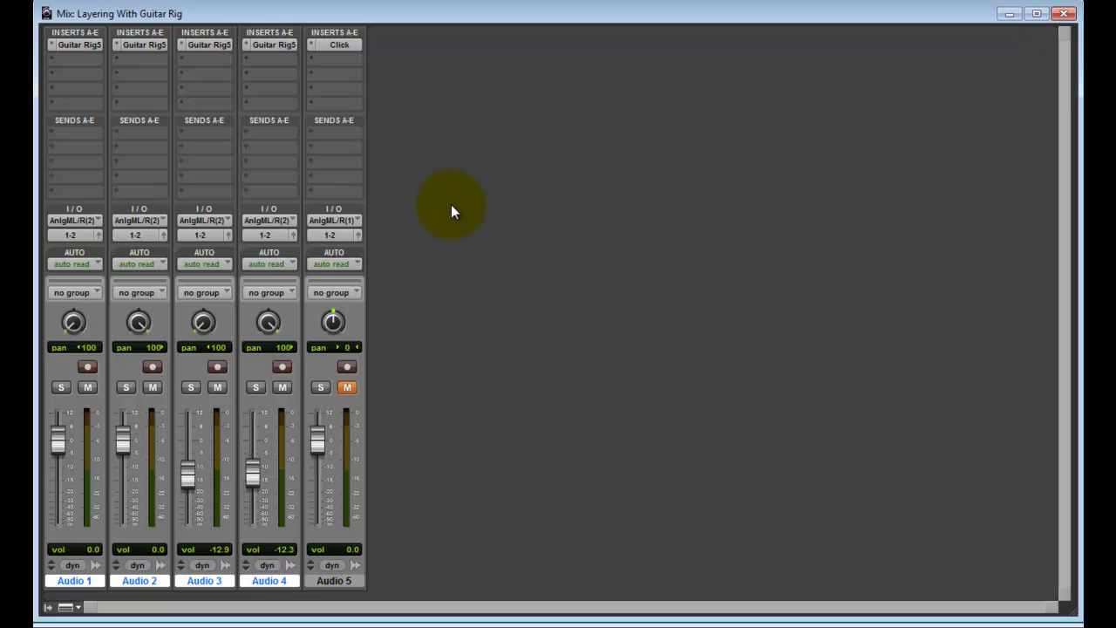
# Load Guitar Rig's Alternative style preset 018 Reso Lead on Audio 1.
pyautogui.click(78, 44)
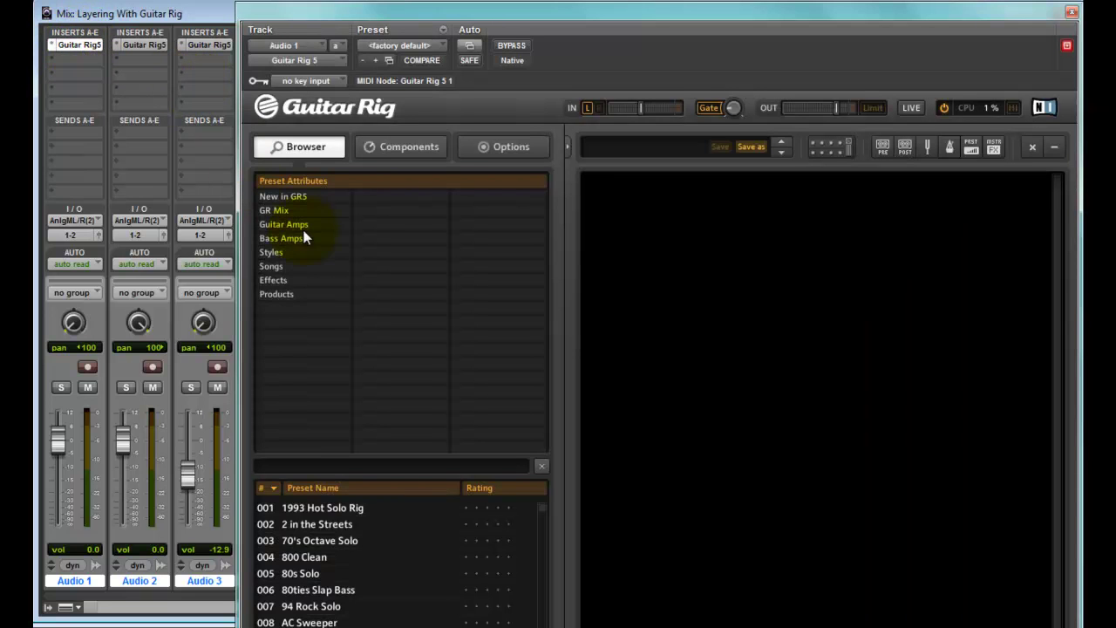
pyautogui.click(274, 252)
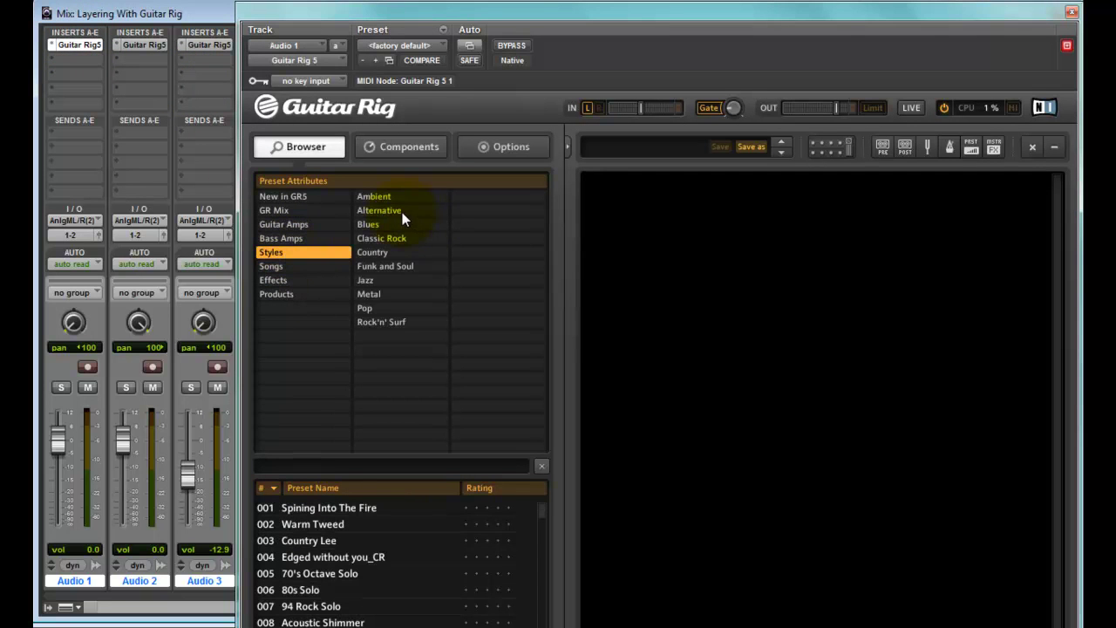
pyautogui.click(389, 212)
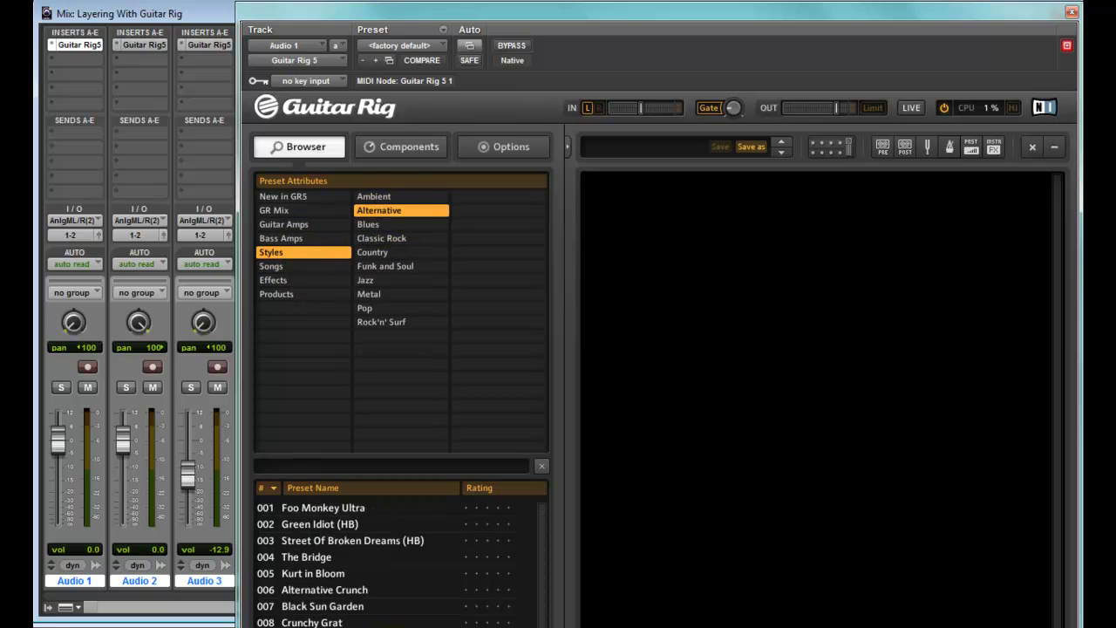
pyautogui.scroll(-2, 384, 562)
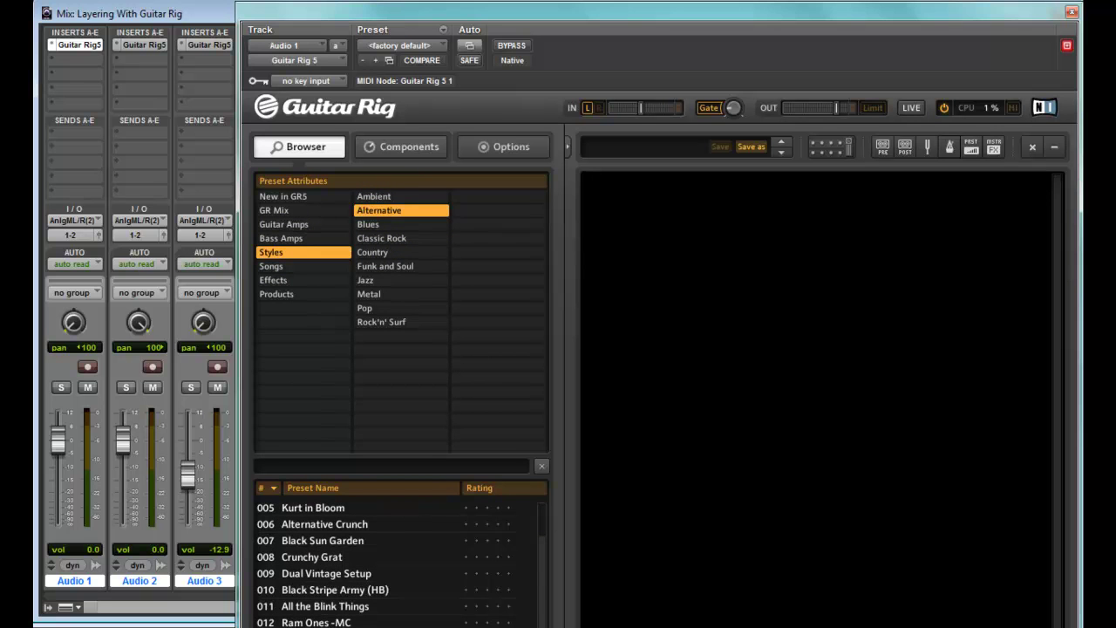
pyautogui.scroll(-3, 301, 557)
pyautogui.click(301, 623)
pyautogui.scroll(-2, 301, 557)
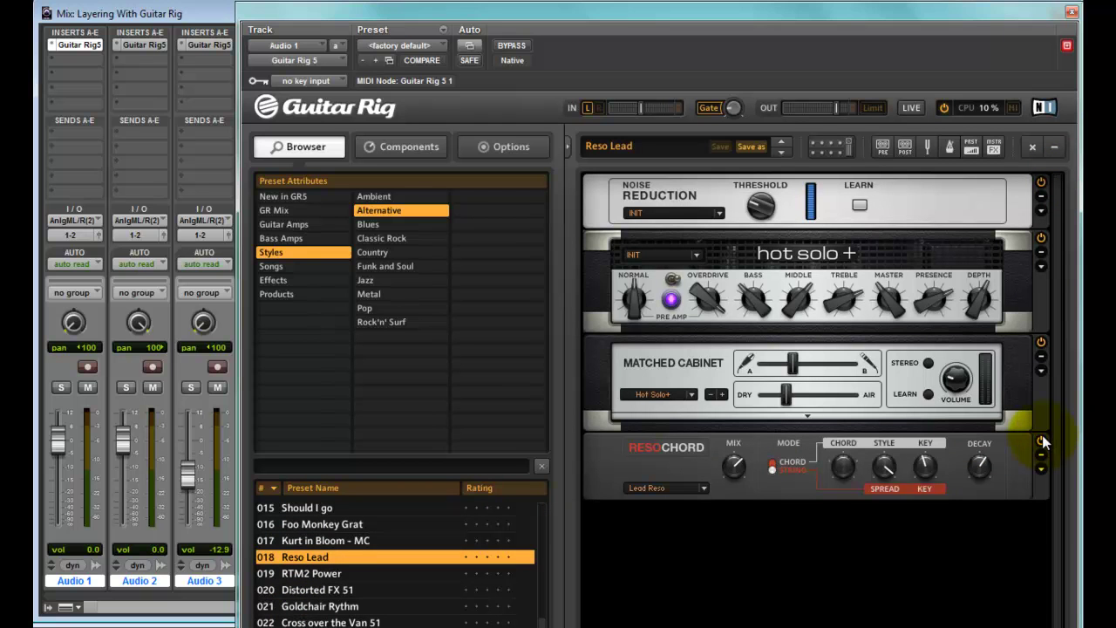
pyautogui.click(1072, 13)
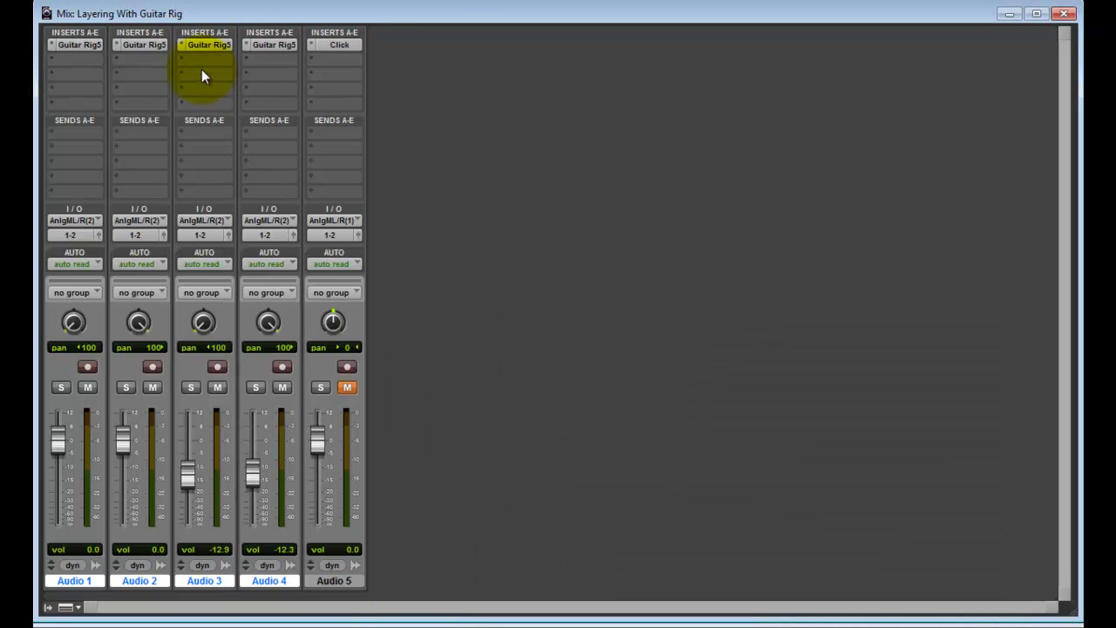
# Load the same 018 Reso Lead preset on Audio 2's Guitar Rig insert.
pyautogui.click(150, 47)
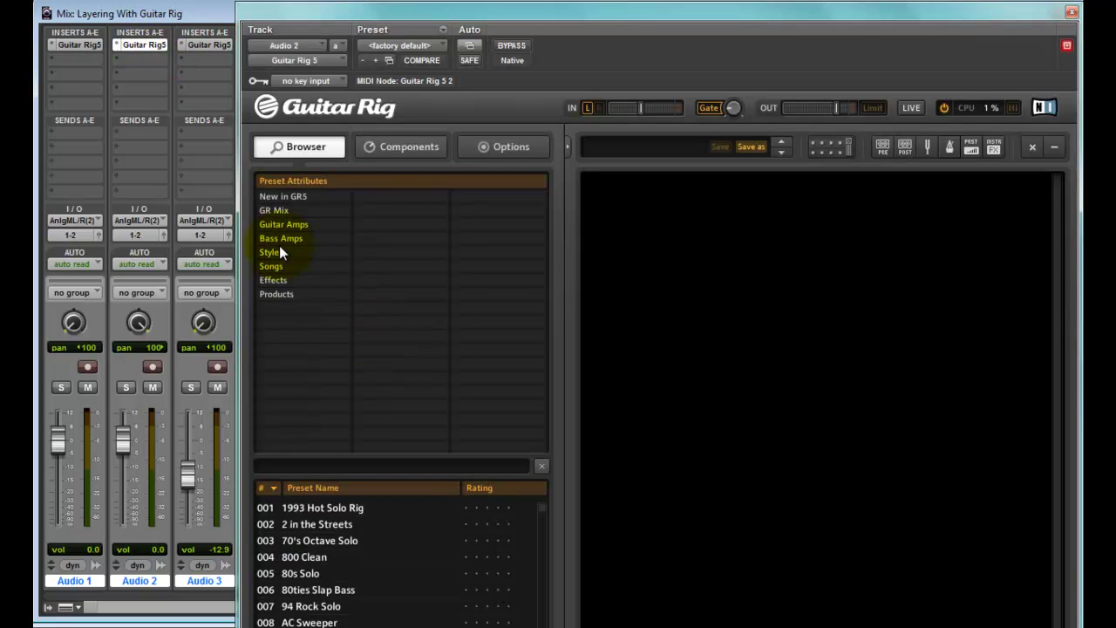
pyautogui.click(279, 246)
pyautogui.click(386, 210)
pyautogui.scroll(-2, 343, 550)
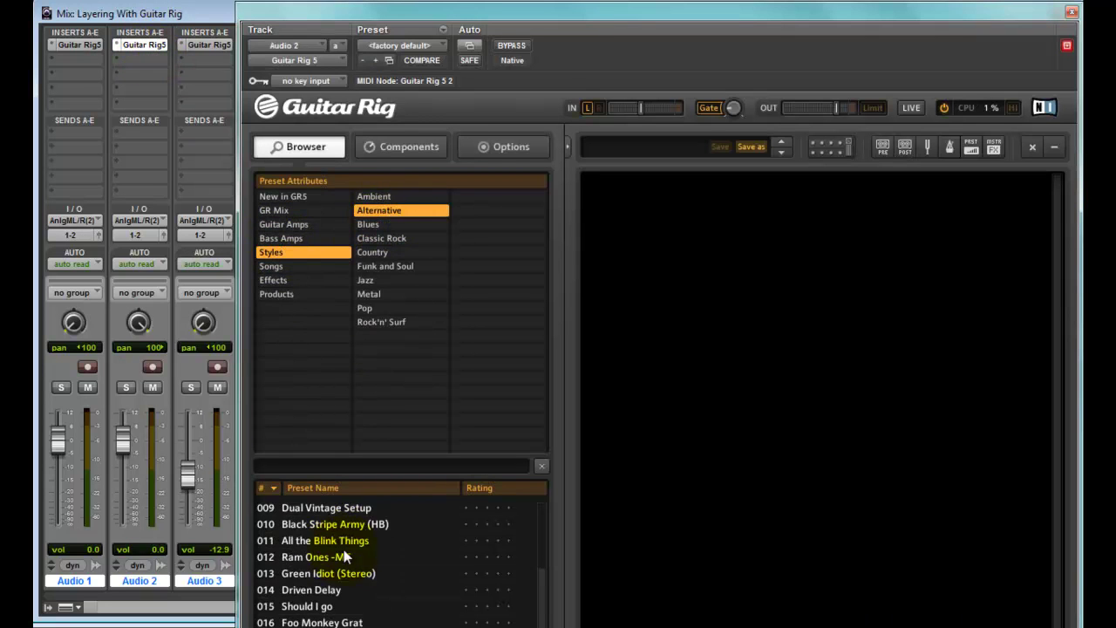
pyautogui.scroll(-3, 343, 549)
pyautogui.click(310, 547)
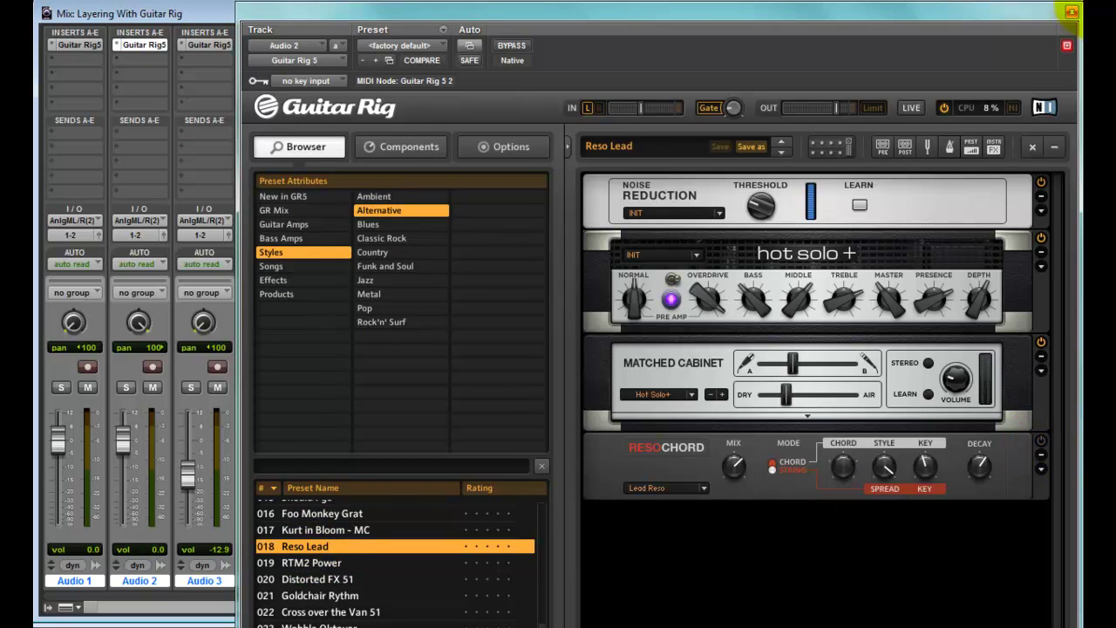
pyautogui.click(1071, 12)
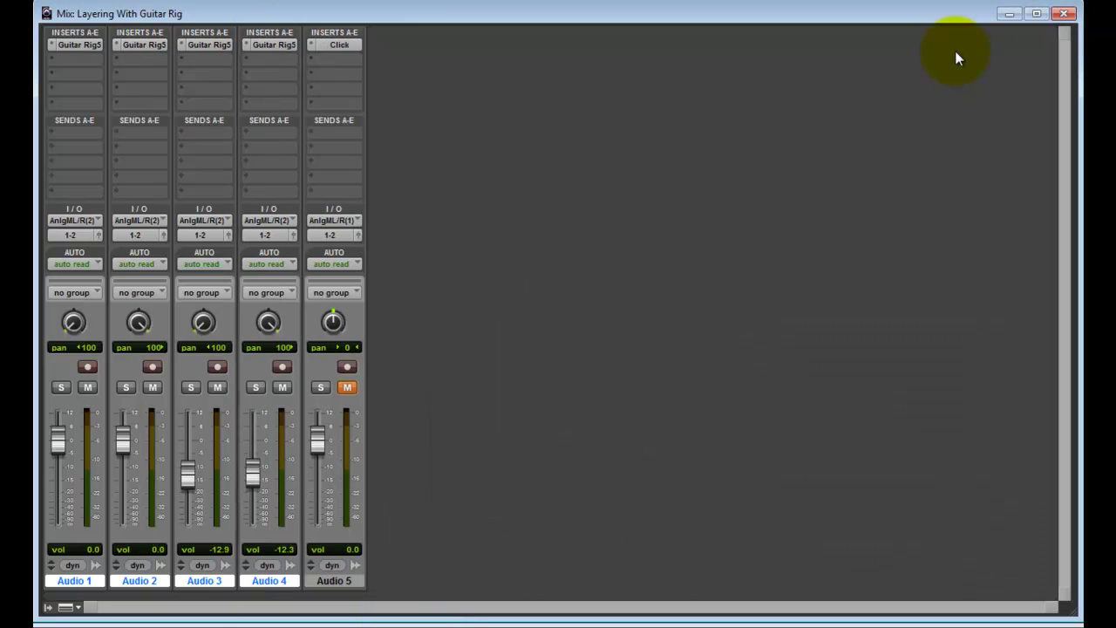
# Load Guitar Rig's Classic Rock preset 012 80s Solo on Audio 3.
pyautogui.click(219, 47)
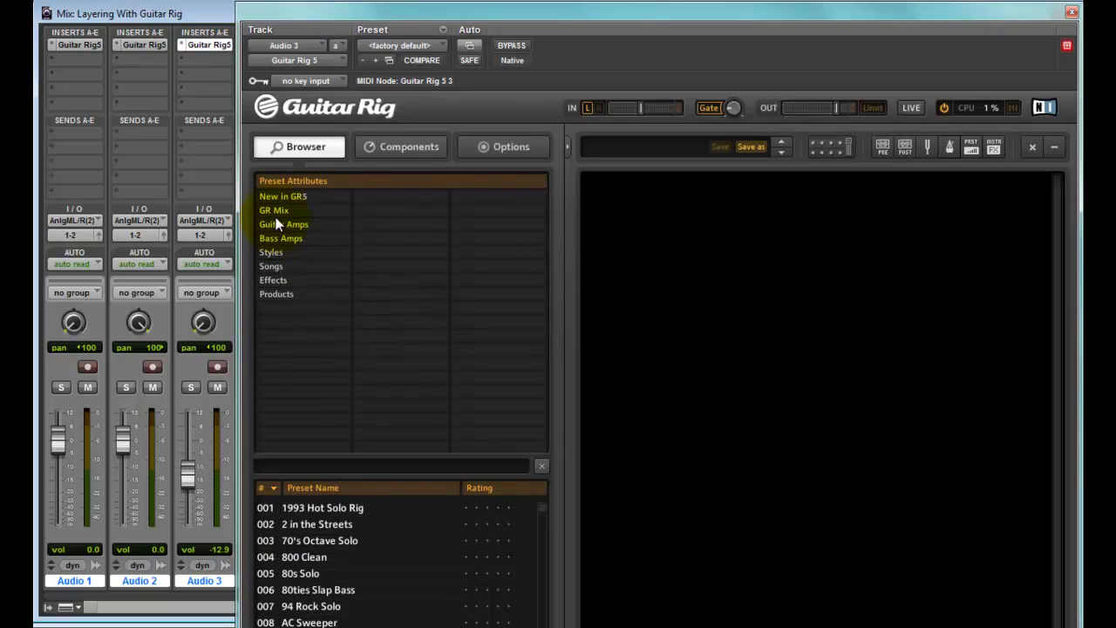
pyautogui.click(280, 255)
pyautogui.click(396, 212)
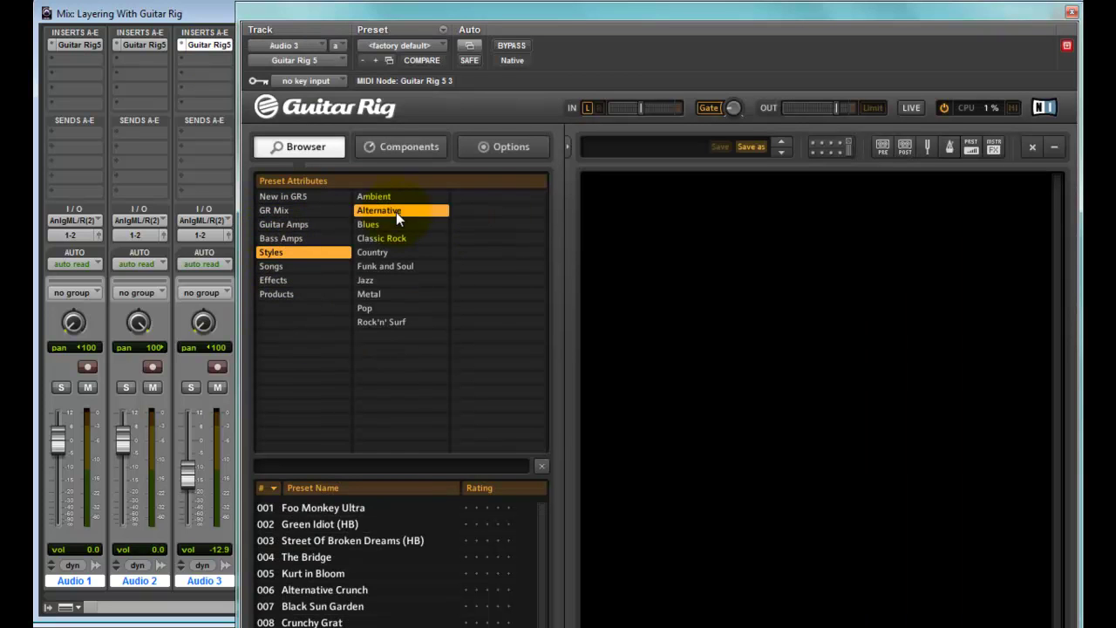
pyautogui.scroll(-3, 354, 582)
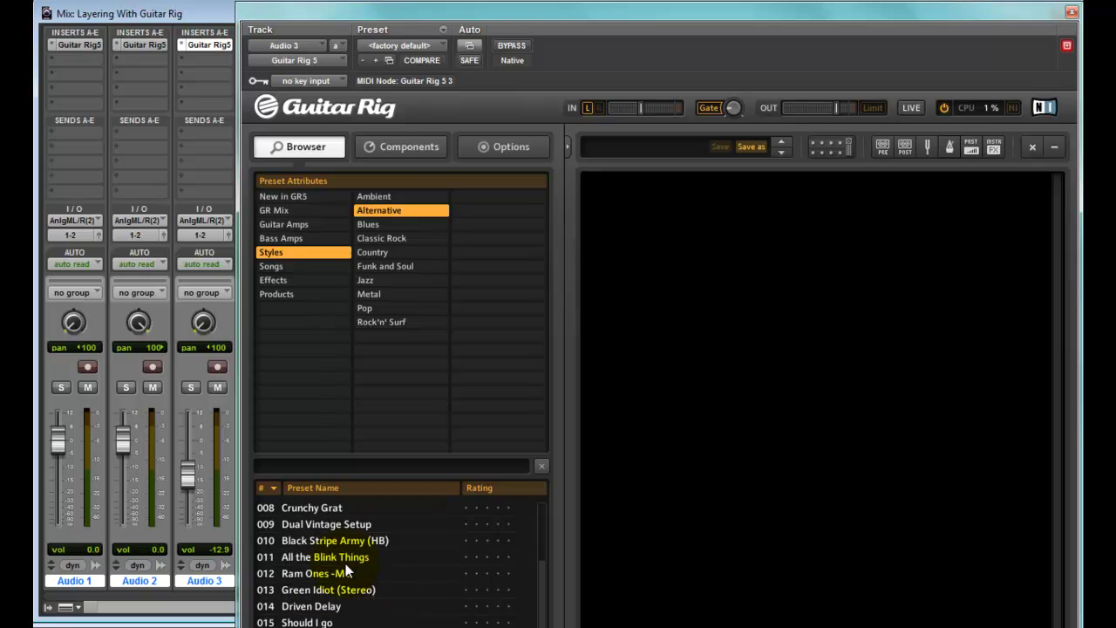
pyautogui.click(390, 239)
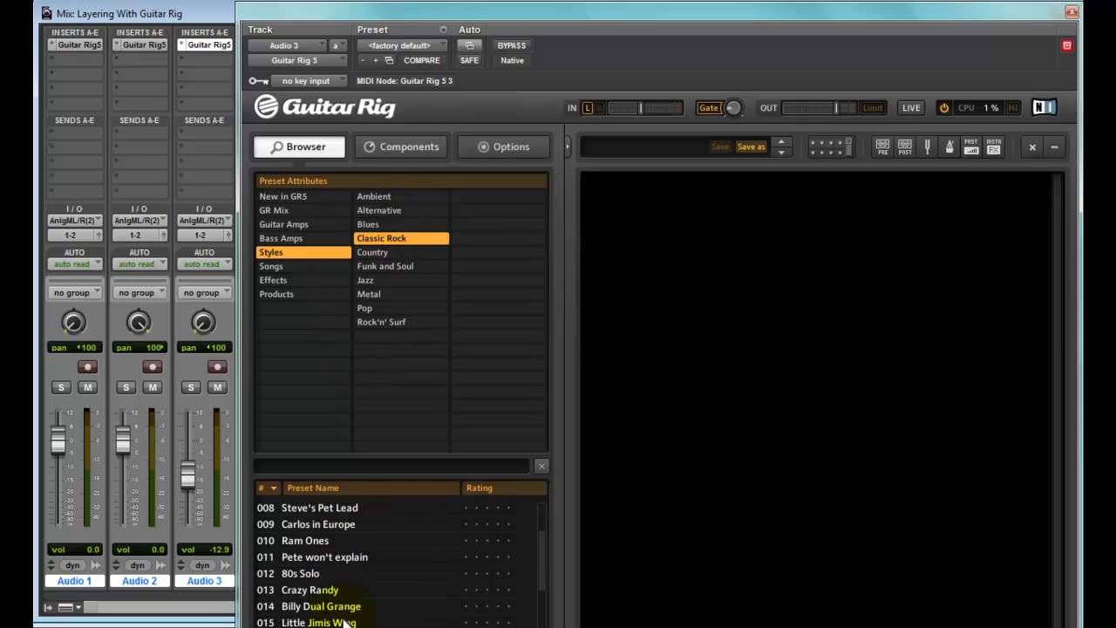
pyautogui.scroll(-2, 319, 576)
pyautogui.scroll(1, 313, 541)
pyautogui.click(309, 524)
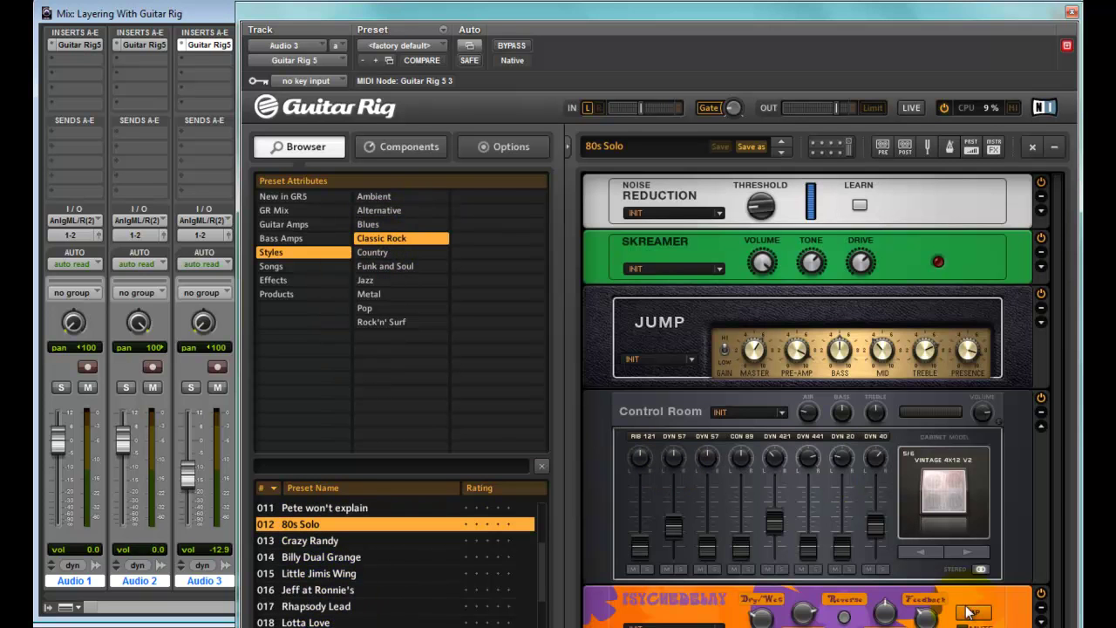
pyautogui.click(1071, 11)
# Load the same 012 80s Solo preset on Audio 4's Guitar Rig insert.
pyautogui.click(269, 44)
pyautogui.click(268, 42)
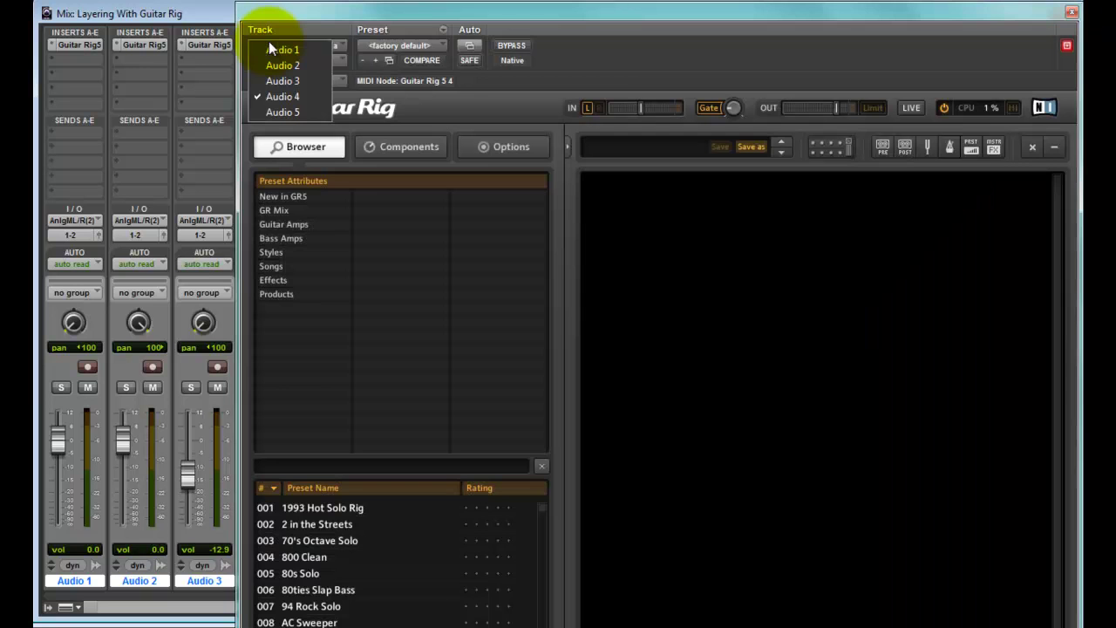
pyautogui.click(279, 252)
pyautogui.click(394, 210)
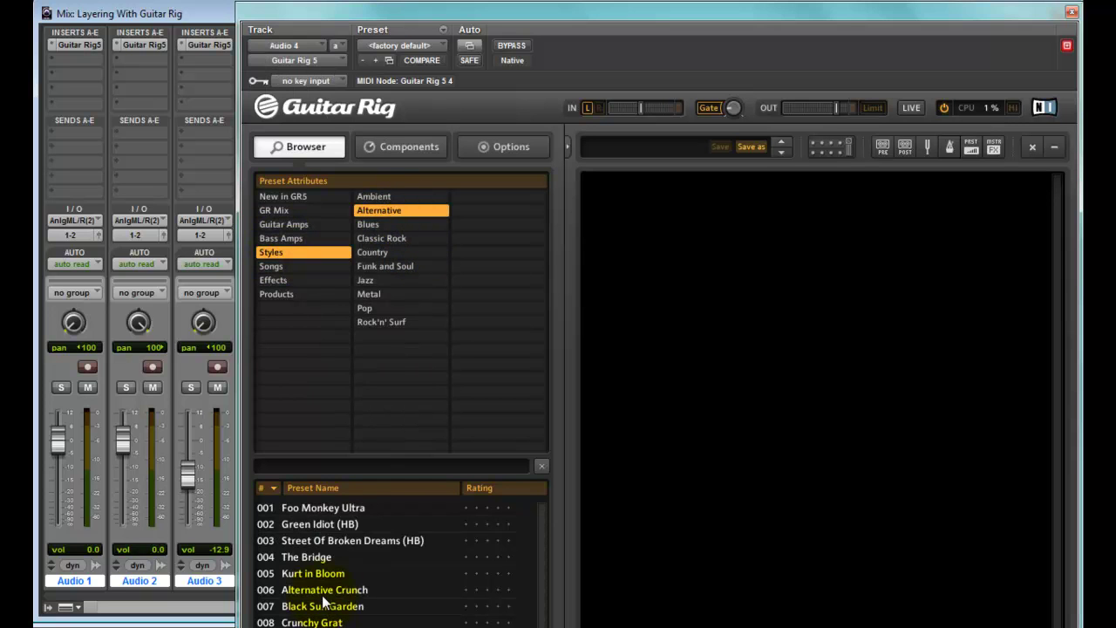
pyautogui.scroll(-2, 324, 593)
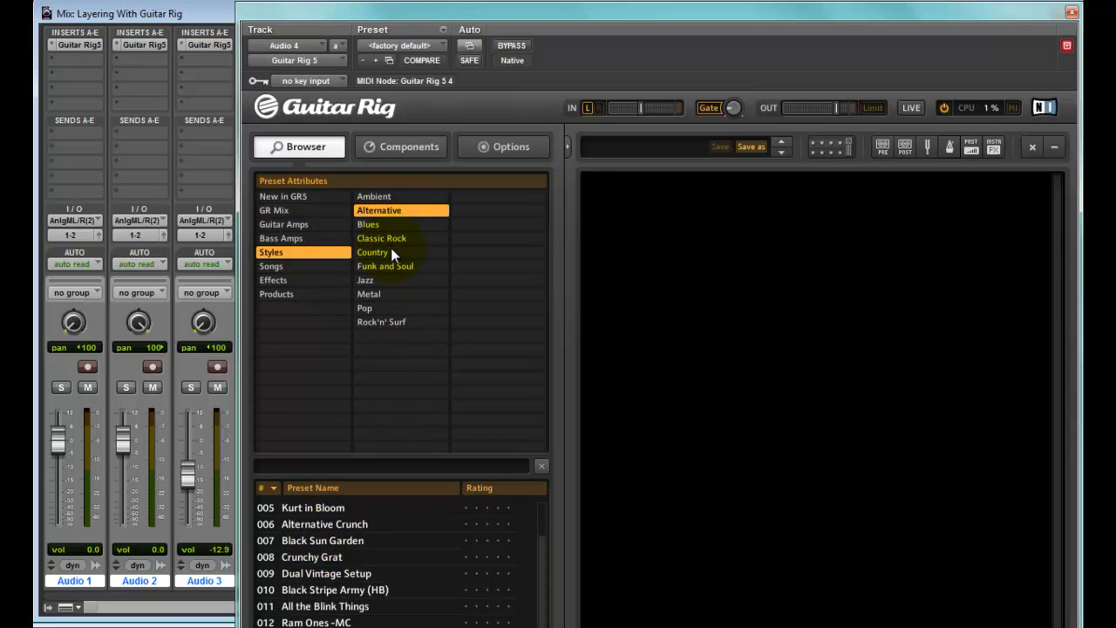
pyautogui.click(391, 241)
pyautogui.scroll(-3, 372, 560)
pyautogui.click(305, 573)
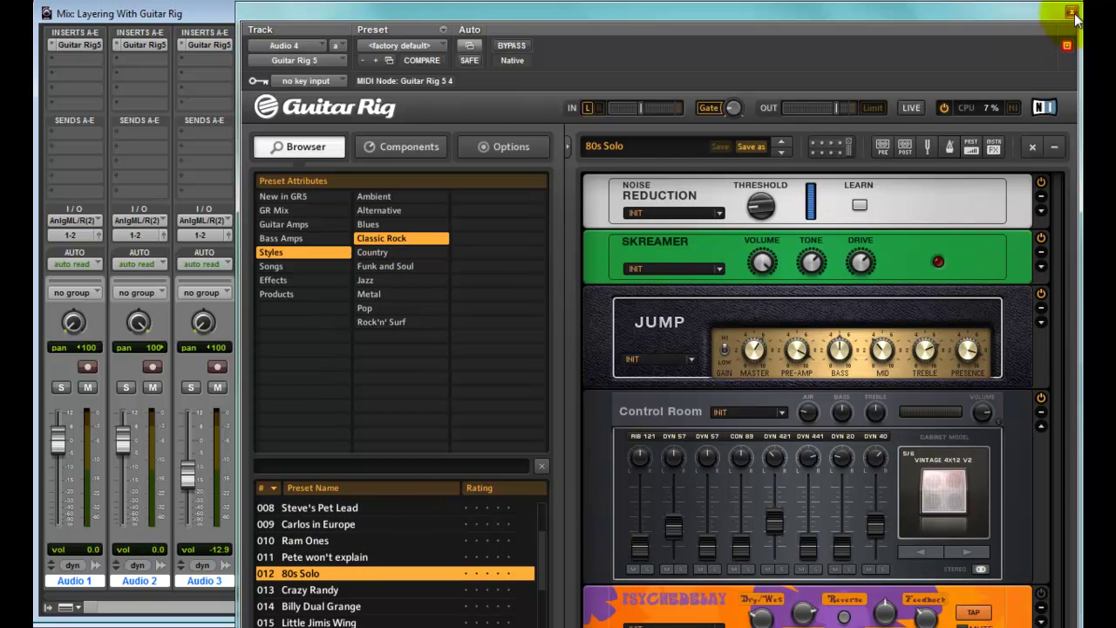
# Solo Audio 1 and sweep its pan to the right, then back to hard left.
pyautogui.click(1071, 12)
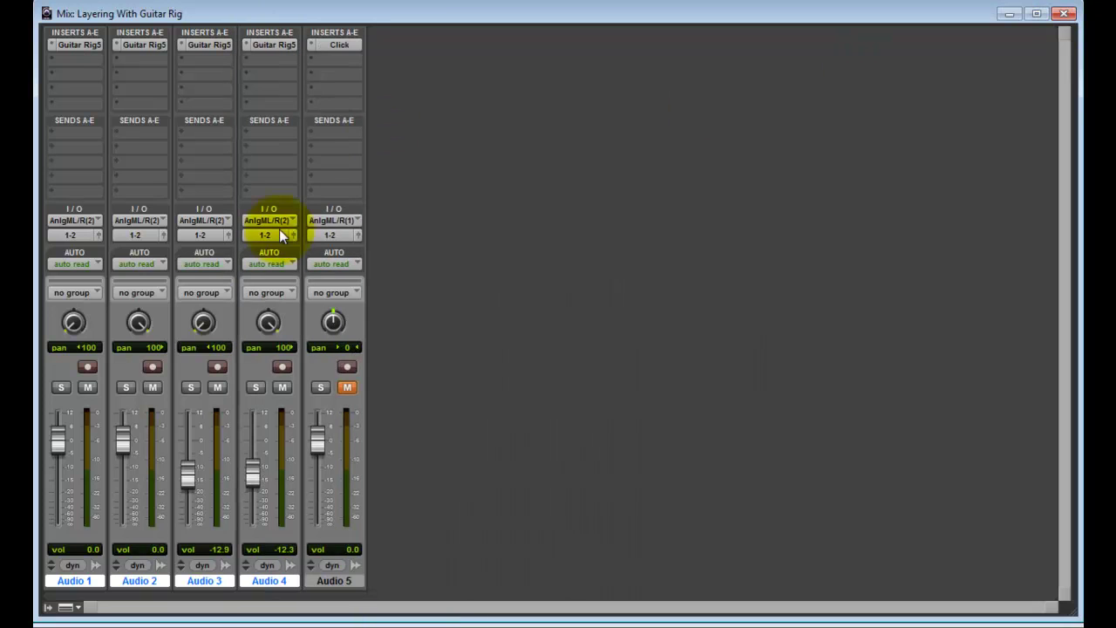
pyautogui.click(60, 389)
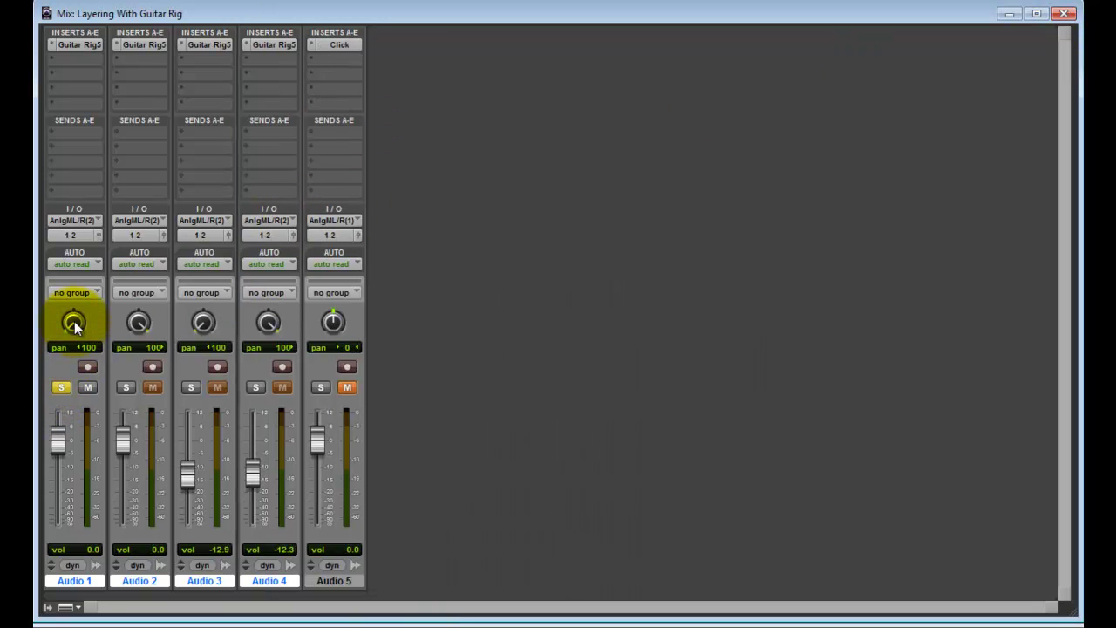
pyautogui.moveTo(74, 325); pyautogui.dragTo(67, 255)
pyautogui.moveTo(73, 386); pyautogui.dragTo(64, 411)
# Release Audio 1's solo button.
pyautogui.click(66, 386)
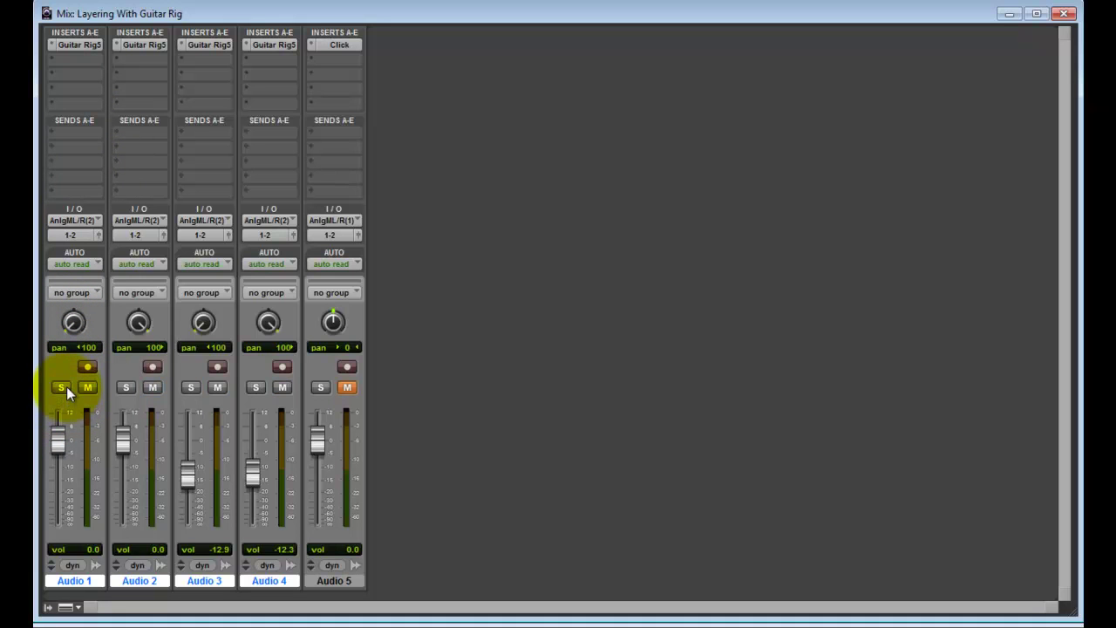